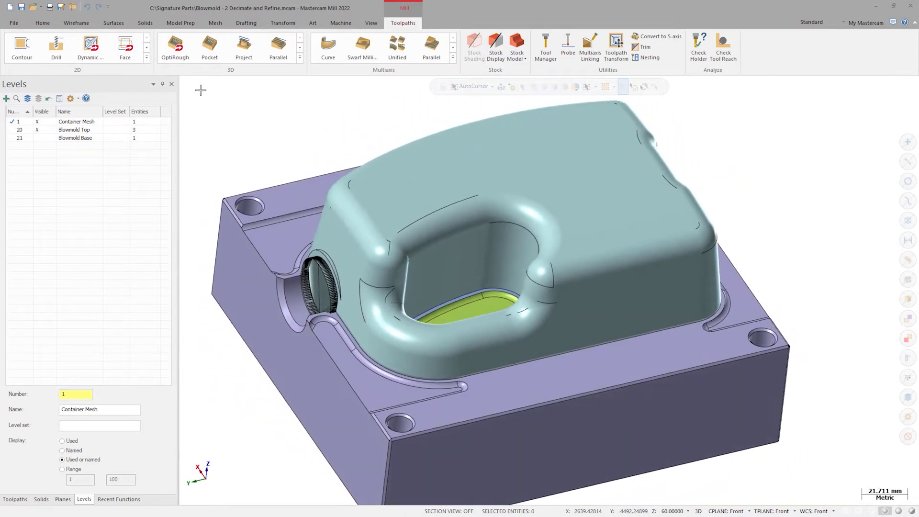
Inspect the carton mesh's properties, noting its polygon count of 256537
{"action": "left_click", "coordinate": [419, 197]}
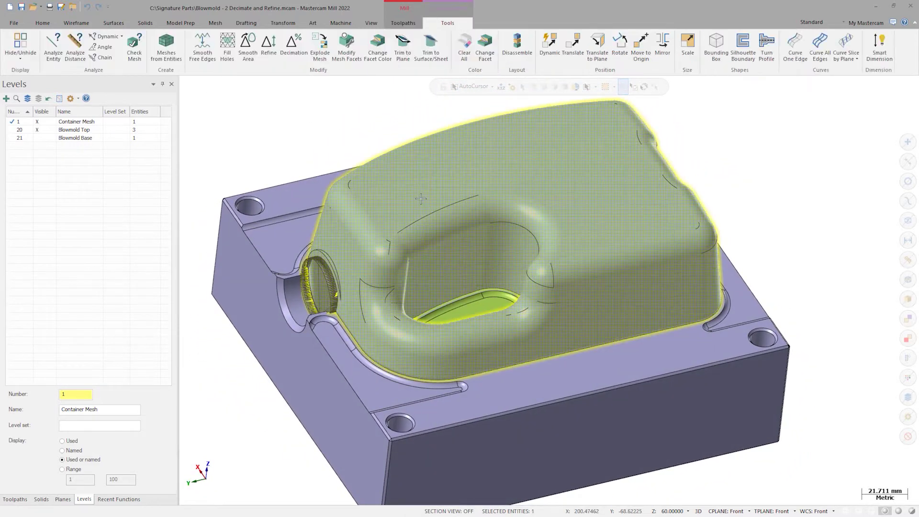
{"action": "key", "text": "F4"}
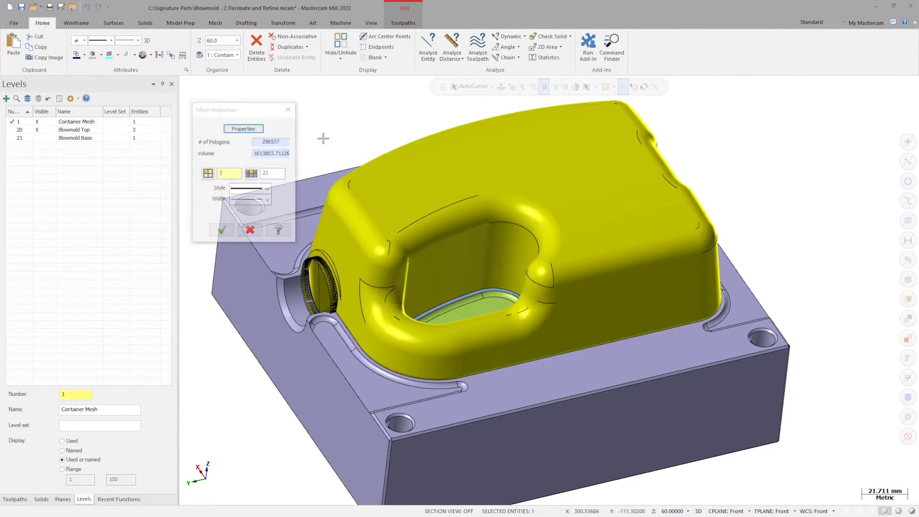
{"action": "left_click_drag", "start_coordinate": [286, 140], "coordinate": [260, 141]}
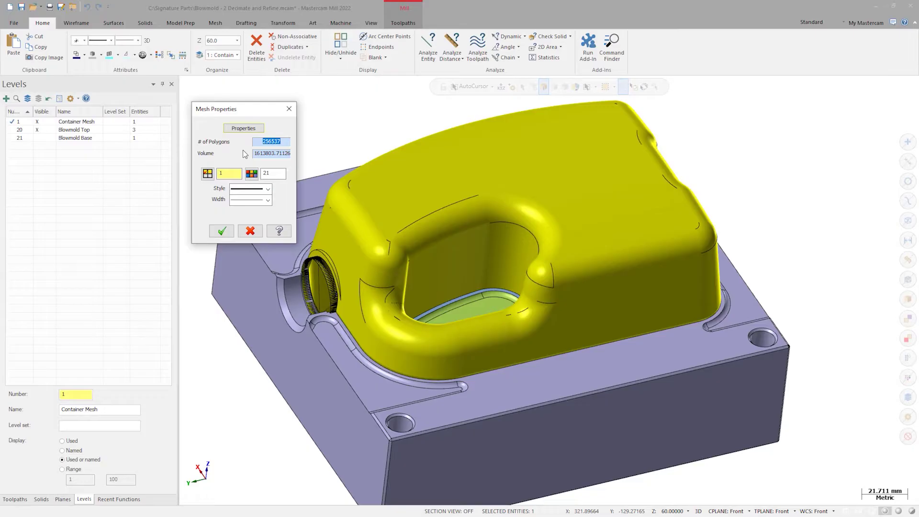
{"action": "left_click", "coordinate": [250, 230]}
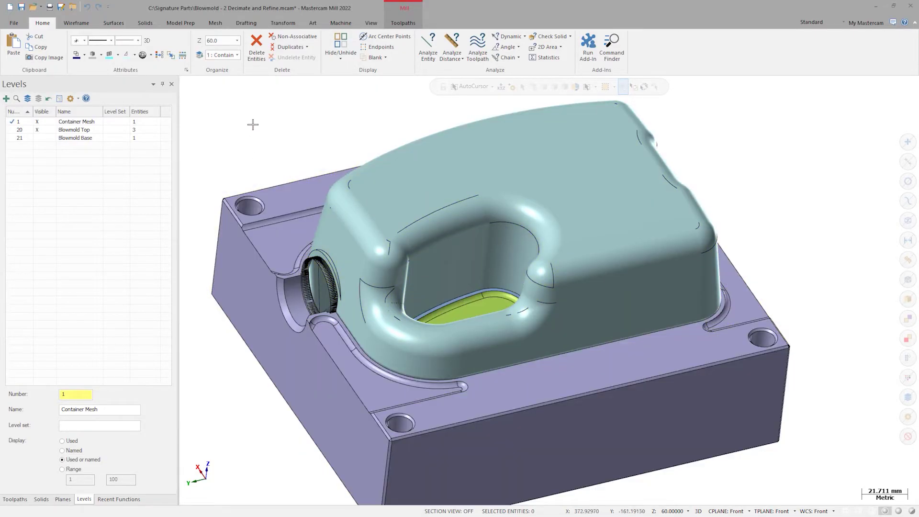
Turn on triangle edges in Shading settings without saving as default, and hide the Blowmold Top level
{"action": "left_click", "coordinate": [372, 24]}
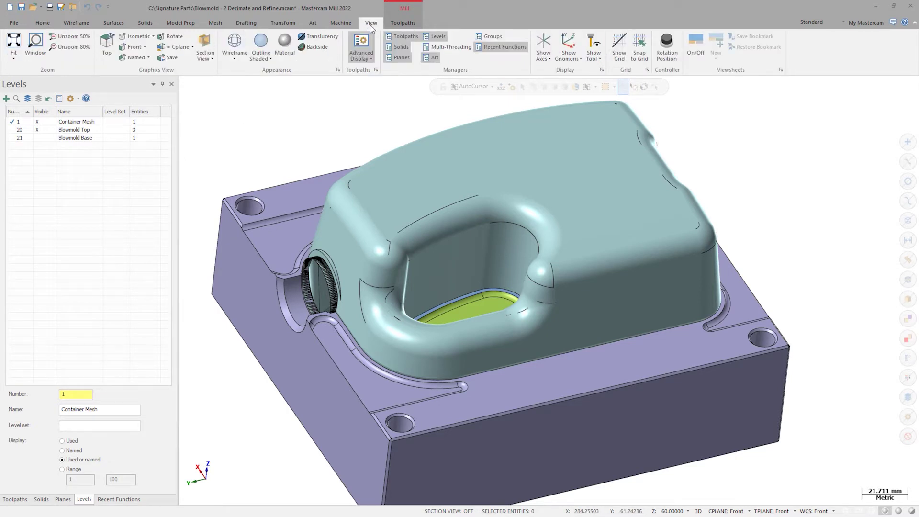
{"action": "left_click", "coordinate": [337, 70]}
{"action": "left_click", "coordinate": [212, 201]}
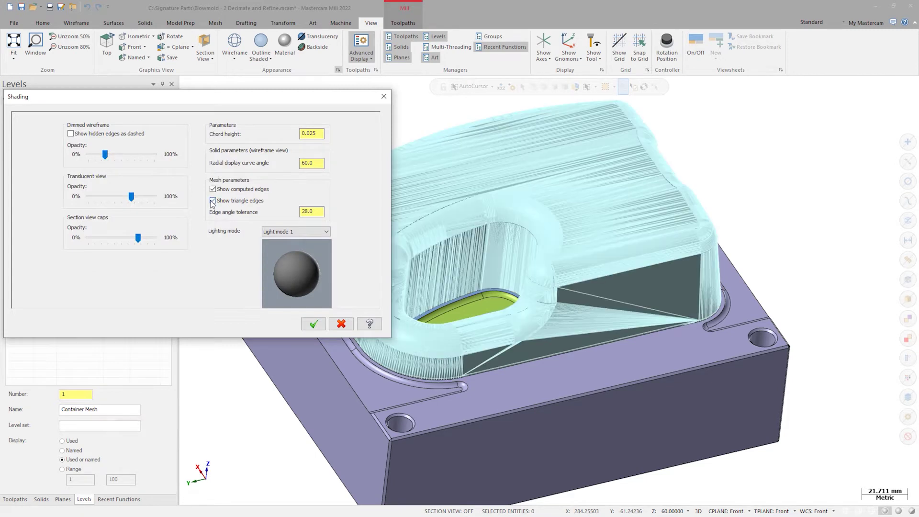
{"action": "left_click", "coordinate": [314, 324]}
{"action": "left_click", "coordinate": [268, 253]}
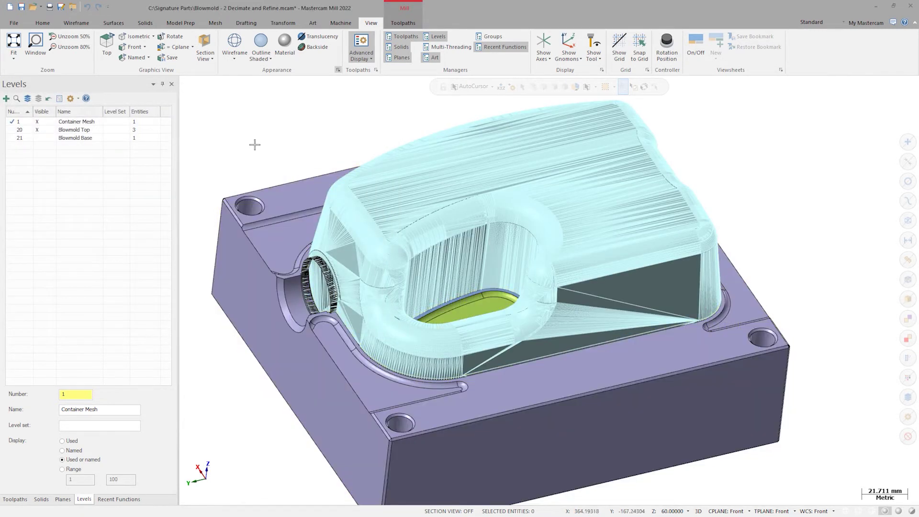
{"action": "scroll", "coordinate": [250, 133], "scroll_direction": "up", "scroll_amount": 2}
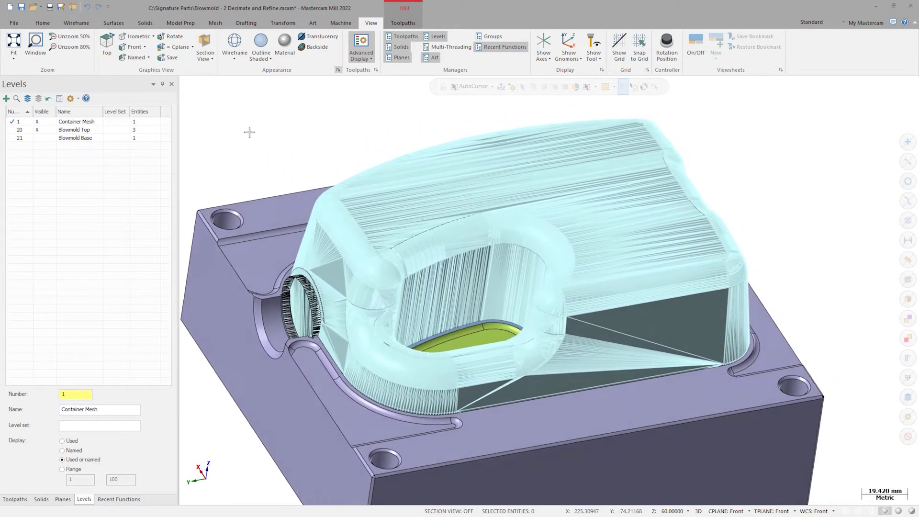
{"action": "left_click", "coordinate": [38, 130]}
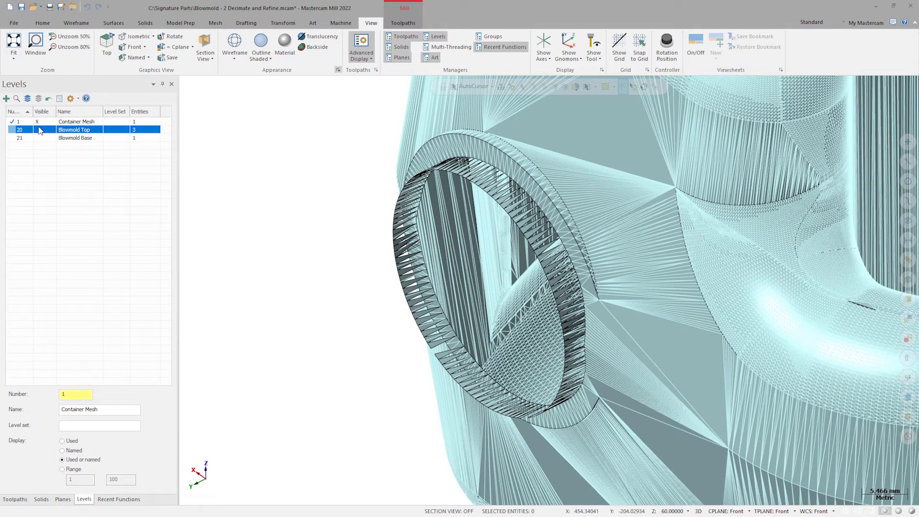
Start Modify Mesh Facets with the Remove facets operation and begin target selection
{"action": "left_click", "coordinate": [215, 23]}
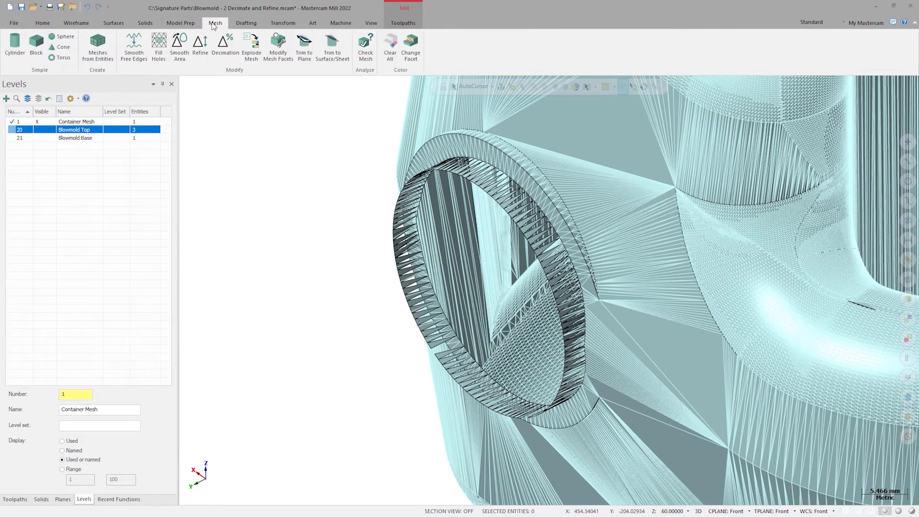
{"action": "left_click", "coordinate": [276, 44]}
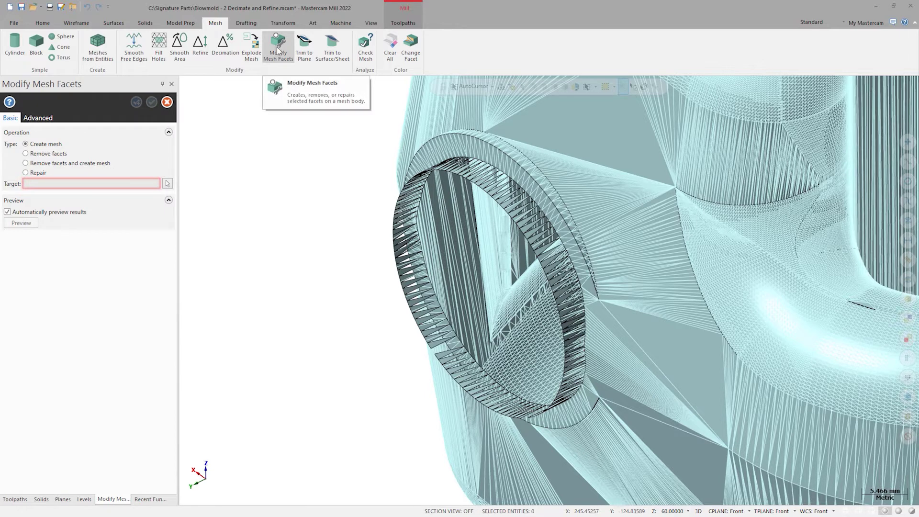
{"action": "left_click", "coordinate": [34, 155]}
{"action": "left_click", "coordinate": [167, 184]}
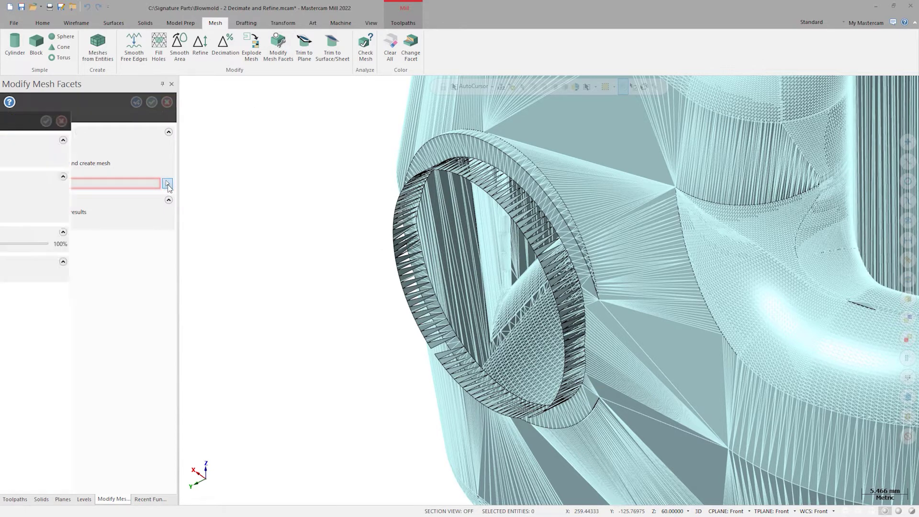
Switch to Front view, zoom to the serrated neck strip, and brush-select its facets
{"action": "right_click", "coordinate": [240, 218]}
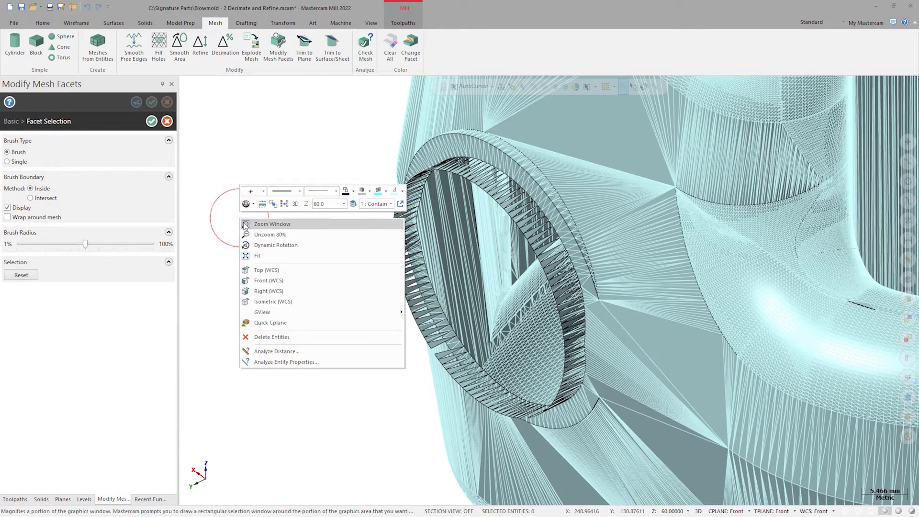
{"action": "left_click", "coordinate": [267, 281]}
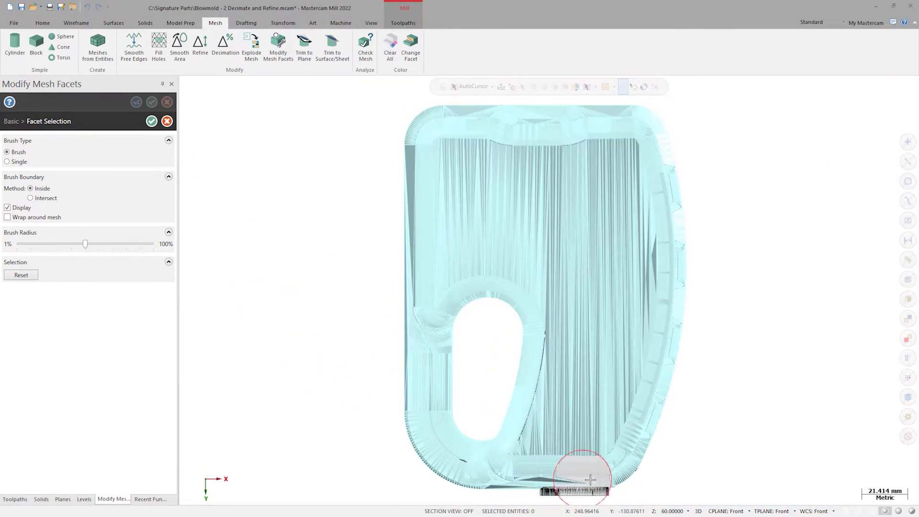
{"action": "scroll", "coordinate": [590, 474], "scroll_direction": "up", "scroll_amount": 7}
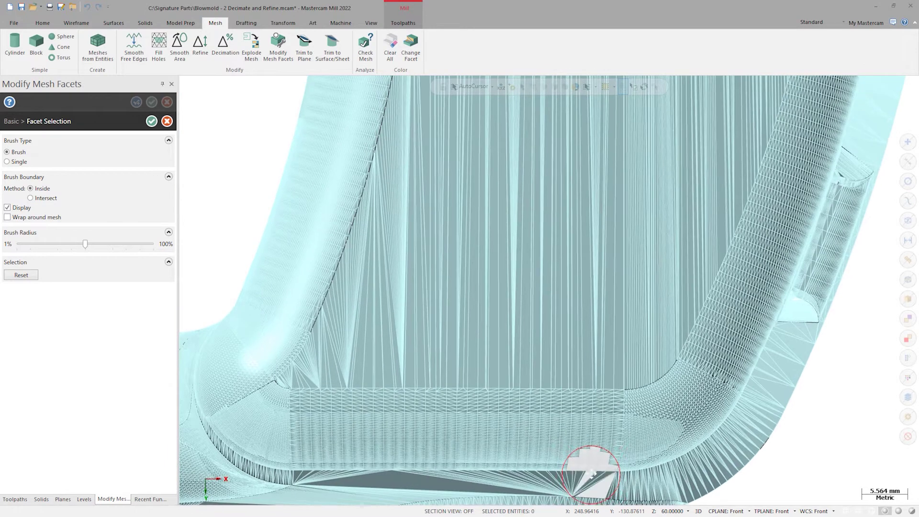
{"action": "middle_click_drag", "start_coordinate": [593, 396], "coordinate": [676, 239]}
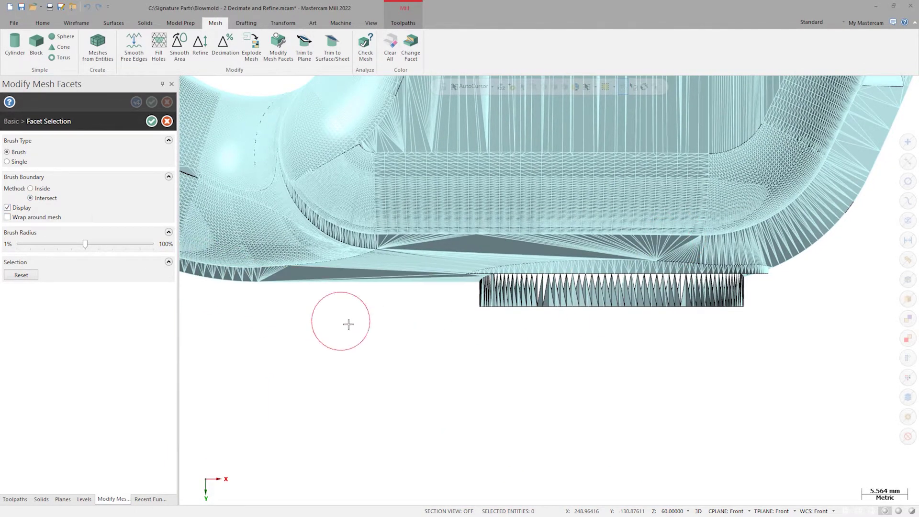
{"action": "mouse_move", "coordinate": [474, 322]}
{"action": "left_mouse_down"}
{"action": "mouse_move", "coordinate": [556, 310]}
{"action": "mouse_move", "coordinate": [746, 314]}
{"action": "left_mouse_up"}
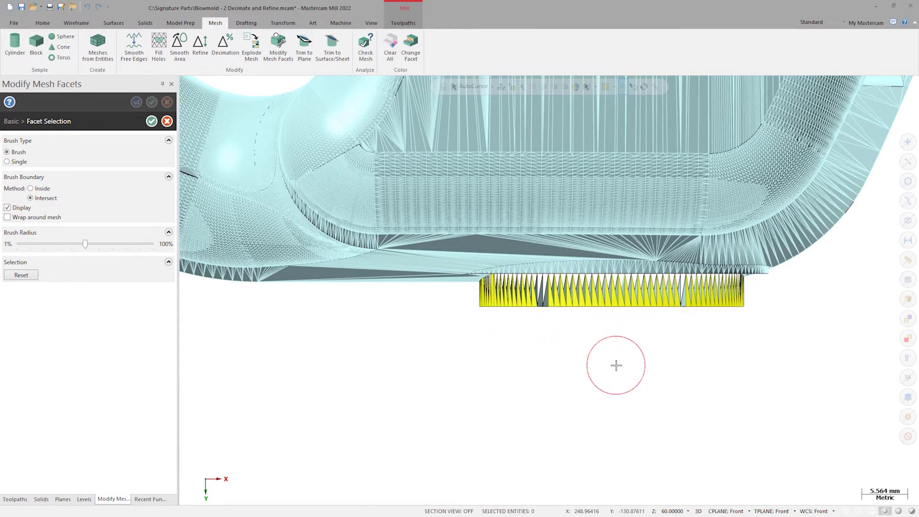
{"action": "mouse_move", "coordinate": [616, 365]}
{"action": "middle_mouse_down"}
{"action": "mouse_move", "coordinate": [618, 350]}
{"action": "mouse_move", "coordinate": [615, 365]}
{"action": "middle_mouse_up"}
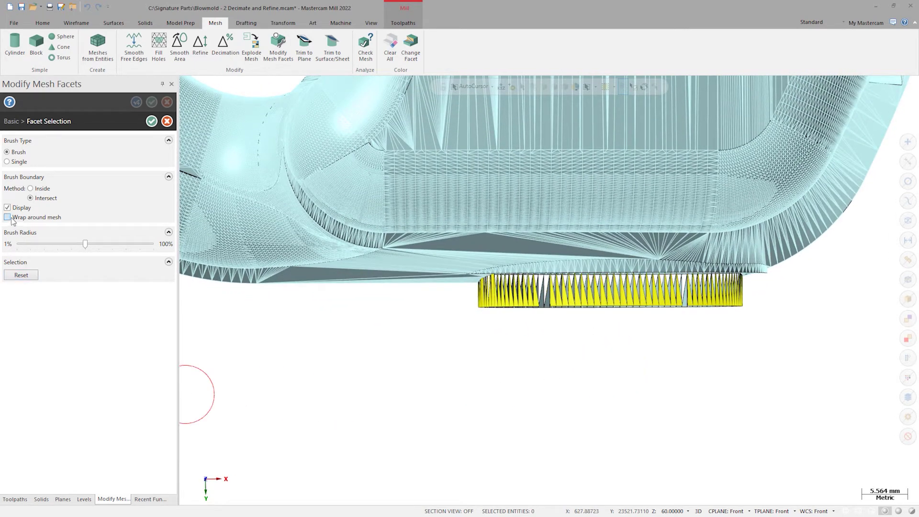
Enable Wrap around mesh, brush the rest of the serrated ring, and delete those facets
{"action": "mouse_move", "coordinate": [9, 221]}
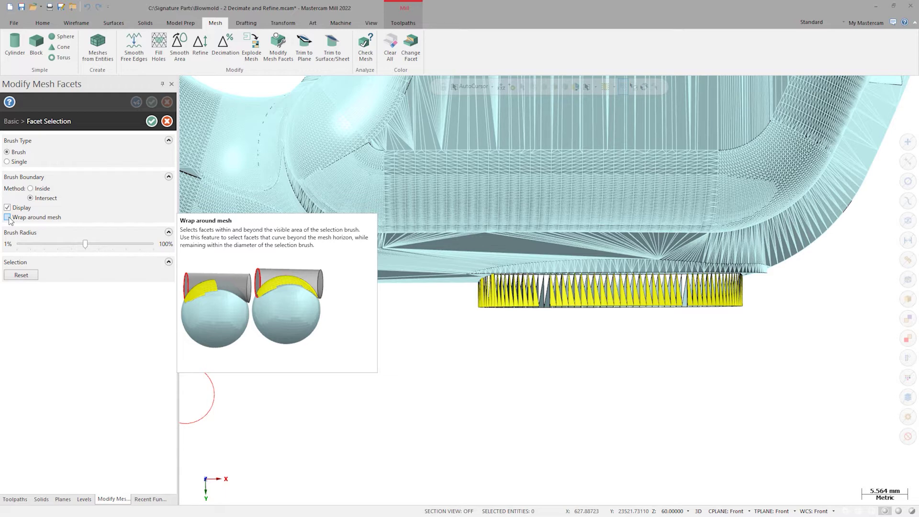
{"action": "left_click", "coordinate": [8, 218]}
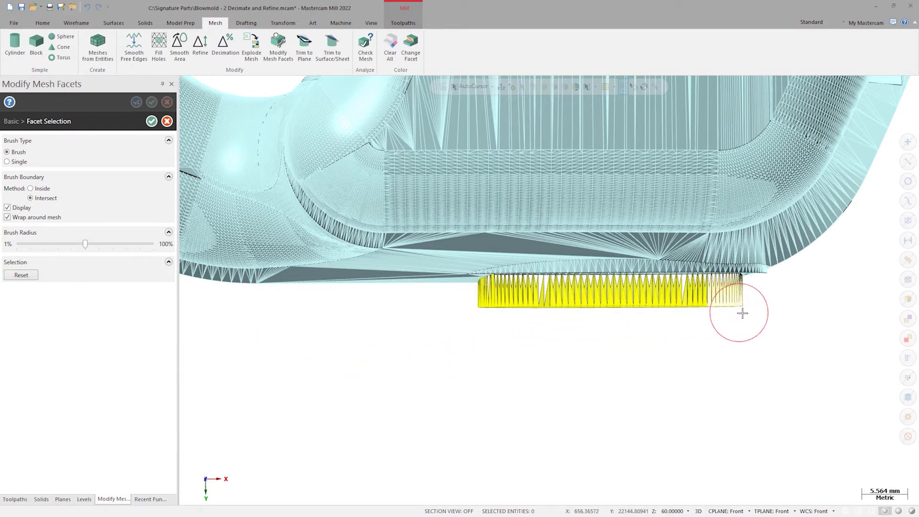
{"action": "mouse_move", "coordinate": [632, 360]}
{"action": "middle_mouse_down"}
{"action": "mouse_move", "coordinate": [627, 338]}
{"action": "mouse_move", "coordinate": [631, 367]}
{"action": "middle_mouse_up"}
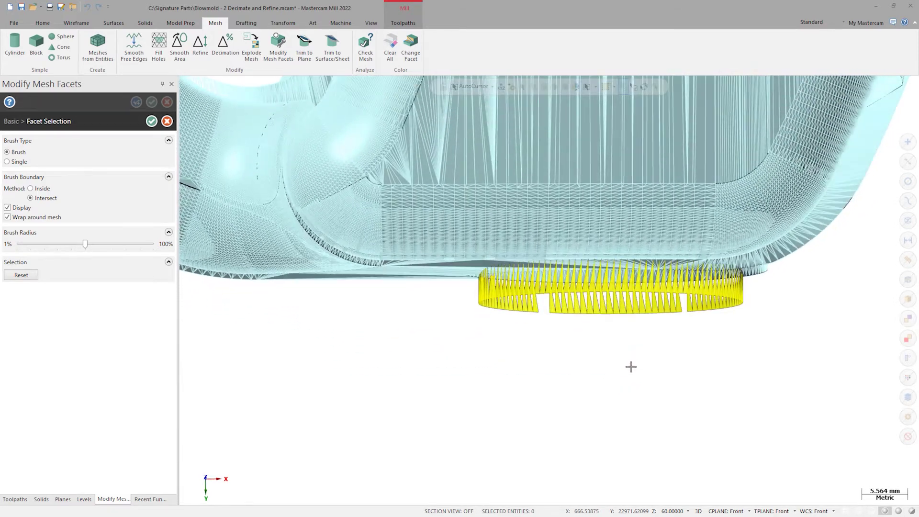
{"action": "middle_click_drag", "start_coordinate": [587, 345], "coordinate": [442, 415]}
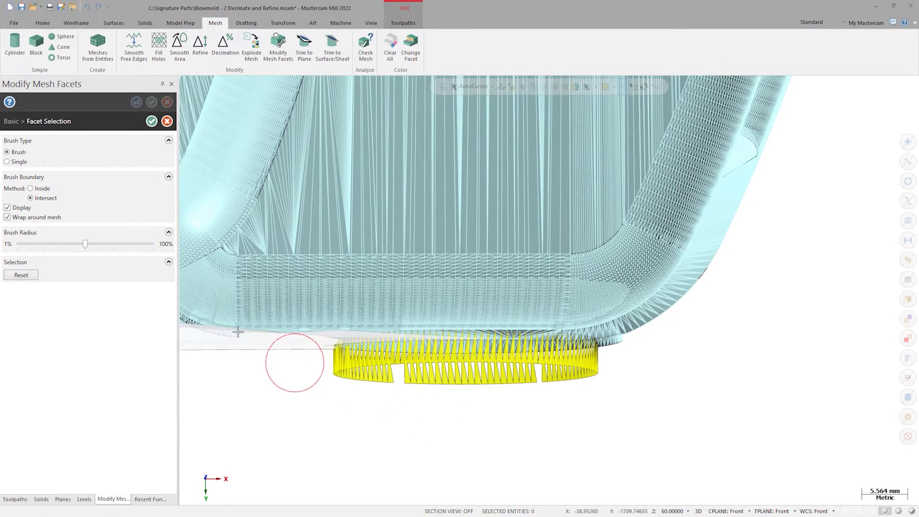
{"action": "left_click", "coordinate": [151, 121]}
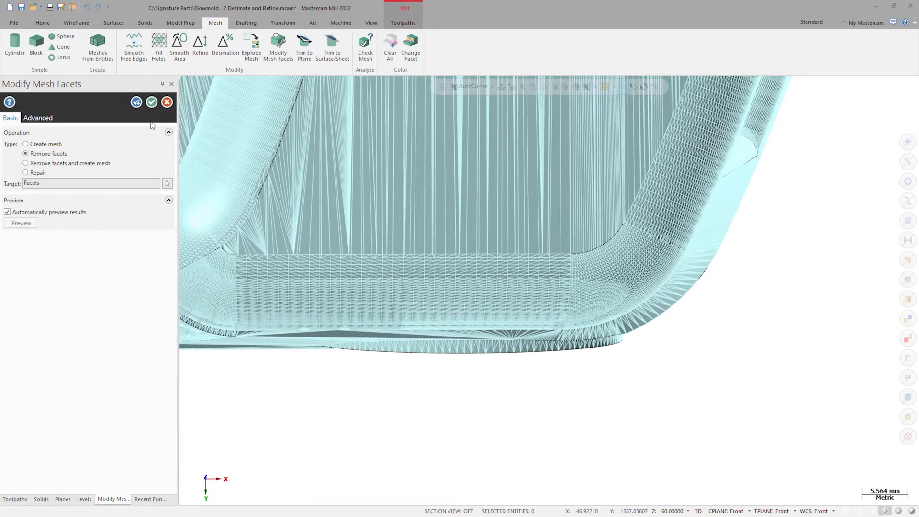
{"action": "left_click", "coordinate": [151, 102]}
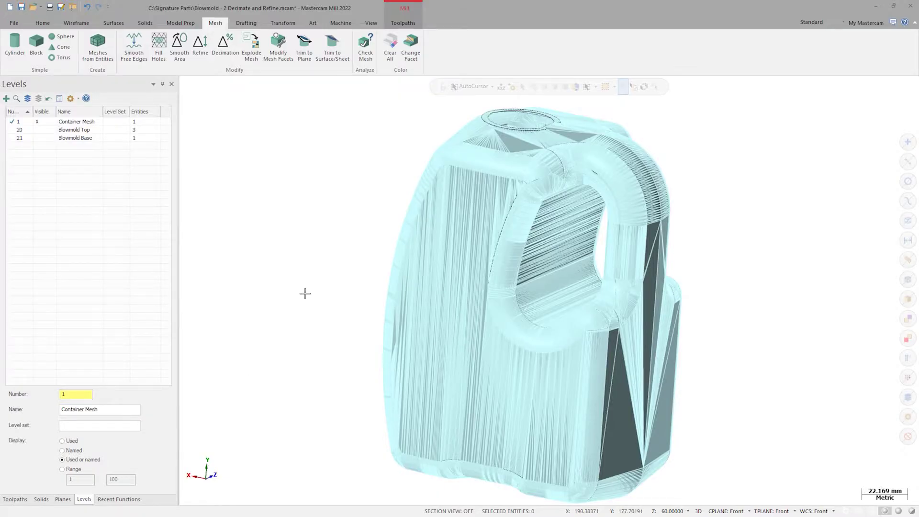
{"action": "left_click", "coordinate": [366, 44]}
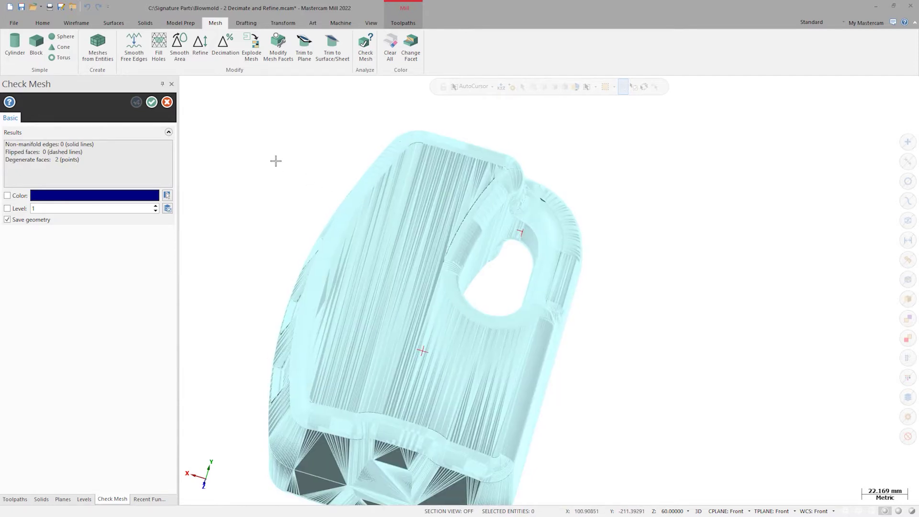
Close the Check Mesh results reporting two degenerate faces and reopen Modify Mesh Facets
{"action": "left_click", "coordinate": [152, 102]}
{"action": "left_click", "coordinate": [278, 45]}
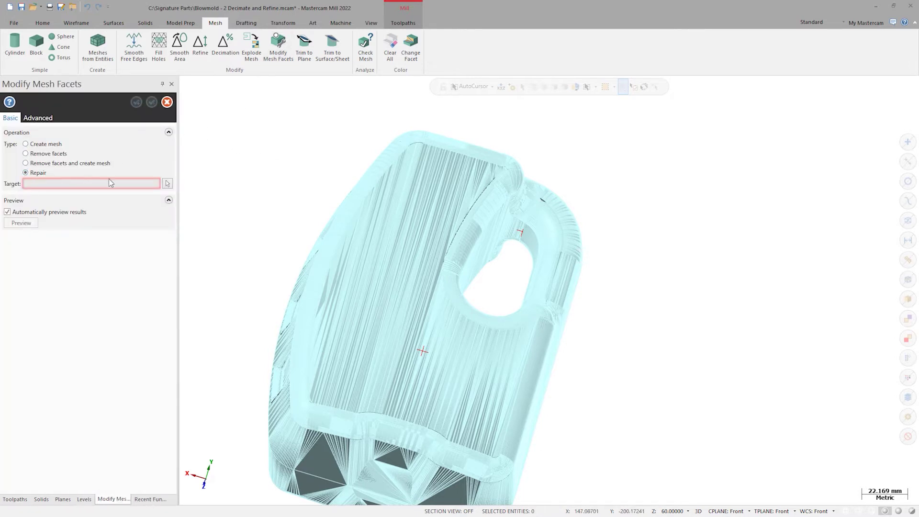
Repair the white sliver strip, brushing only visible facets
{"action": "left_click", "coordinate": [167, 183]}
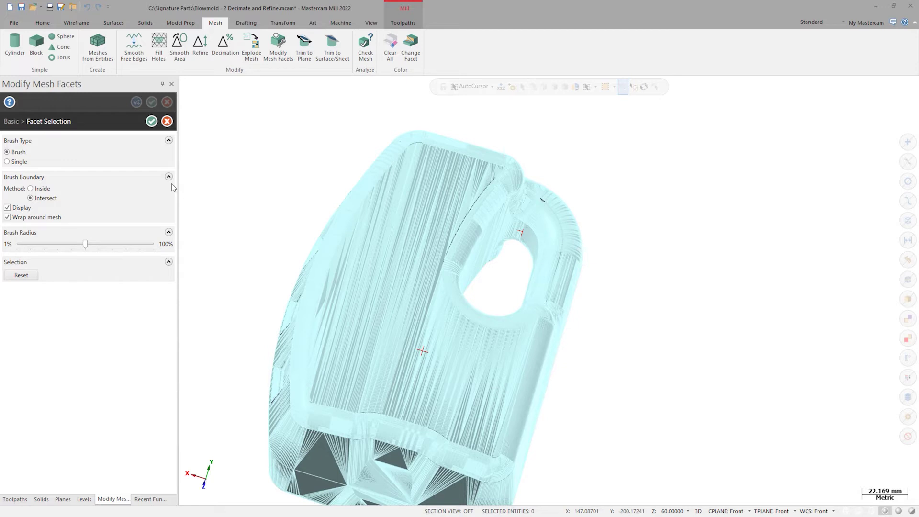
{"action": "left_click", "coordinate": [7, 217]}
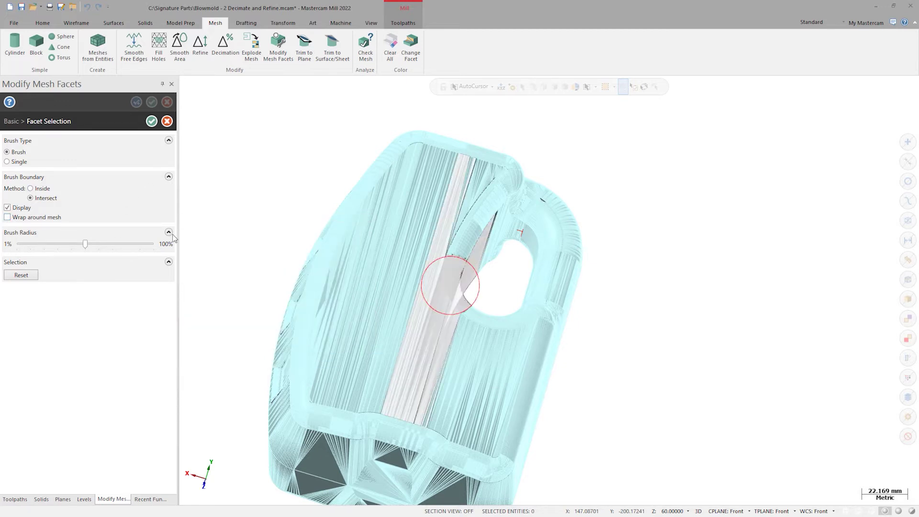
{"action": "scroll", "coordinate": [231, 246], "scroll_direction": "up", "scroll_amount": 8}
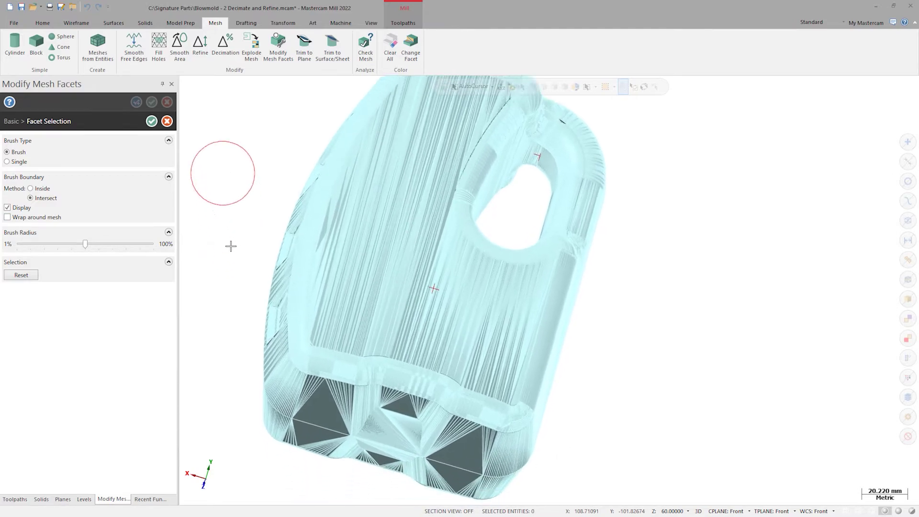
{"action": "scroll", "coordinate": [382, 254], "scroll_direction": "up", "scroll_amount": 4}
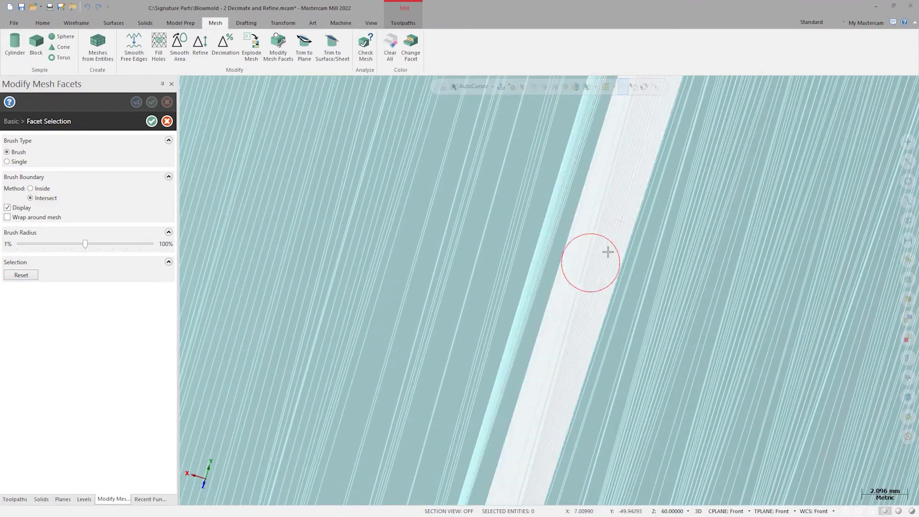
{"action": "left_click", "coordinate": [628, 214]}
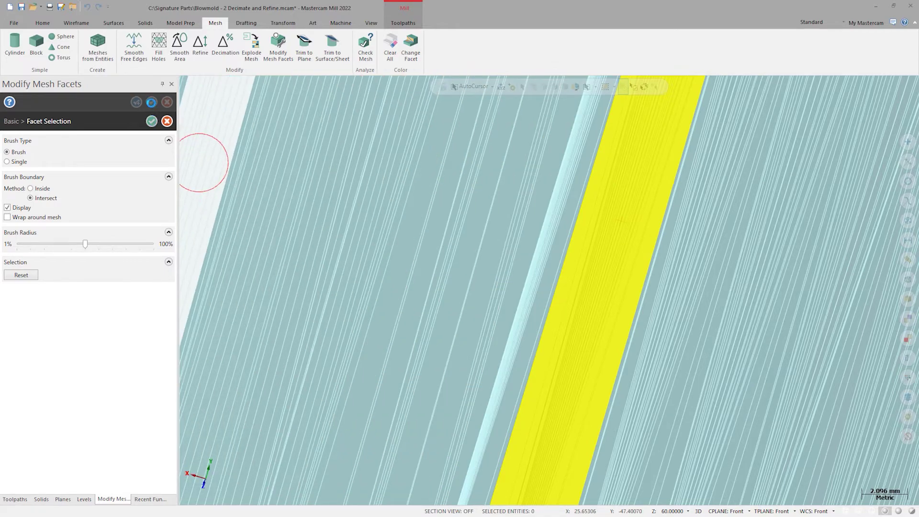
{"action": "left_click", "coordinate": [151, 121]}
{"action": "left_click", "coordinate": [151, 102]}
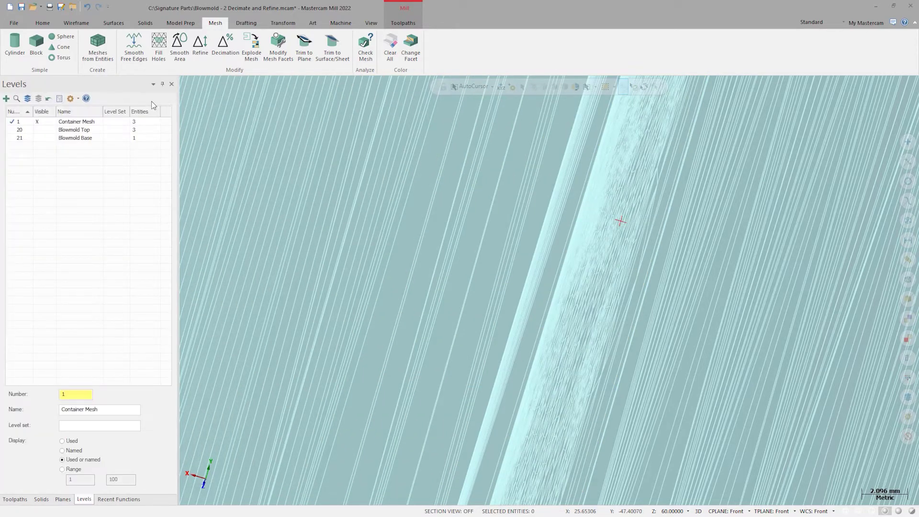
{"action": "scroll", "coordinate": [509, 145], "scroll_direction": "down", "scroll_amount": 3}
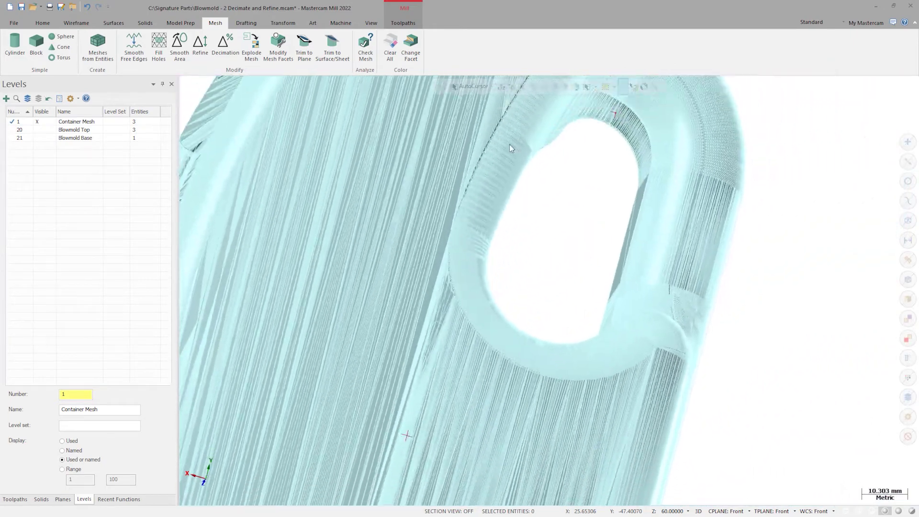
{"action": "scroll", "coordinate": [570, 165], "scroll_direction": "up", "scroll_amount": 6}
{"action": "scroll", "coordinate": [573, 181], "scroll_direction": "up", "scroll_amount": 3}
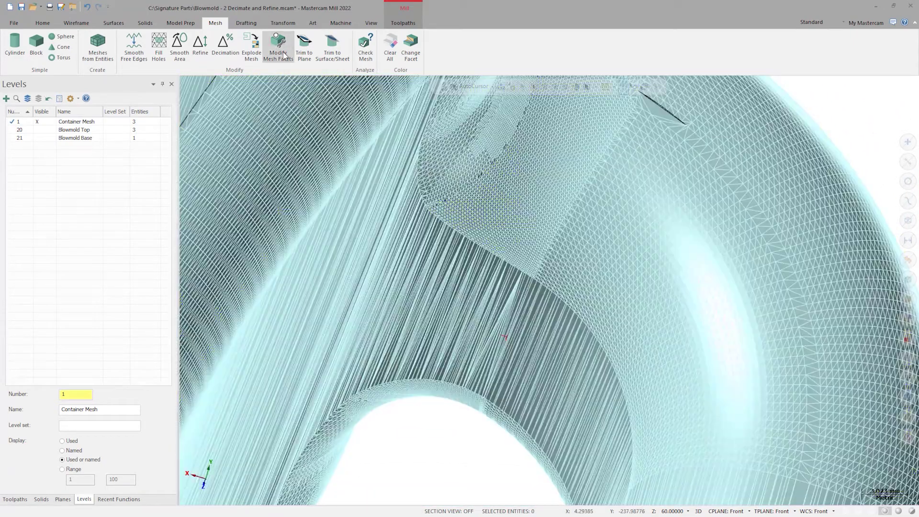
Repair the second narrow flat strip in another Modify Mesh Facets pass
{"action": "left_click", "coordinate": [278, 45]}
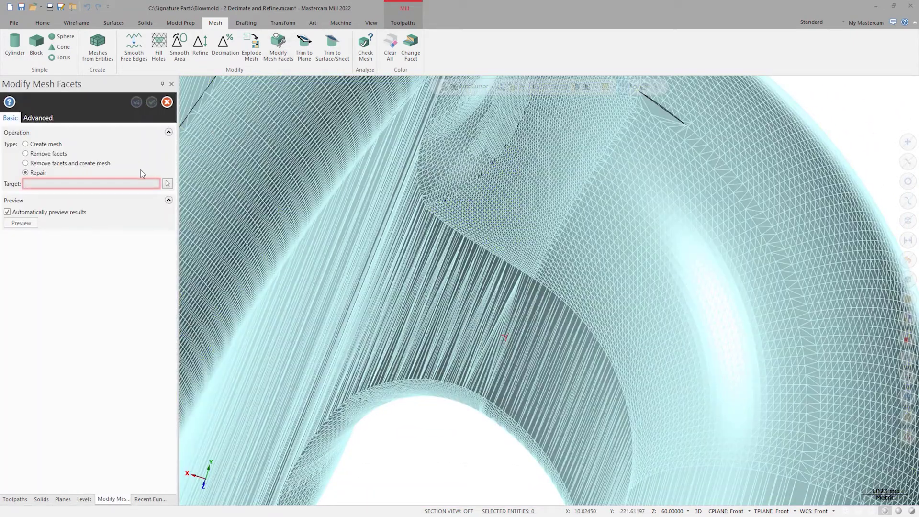
{"action": "left_click", "coordinate": [167, 184]}
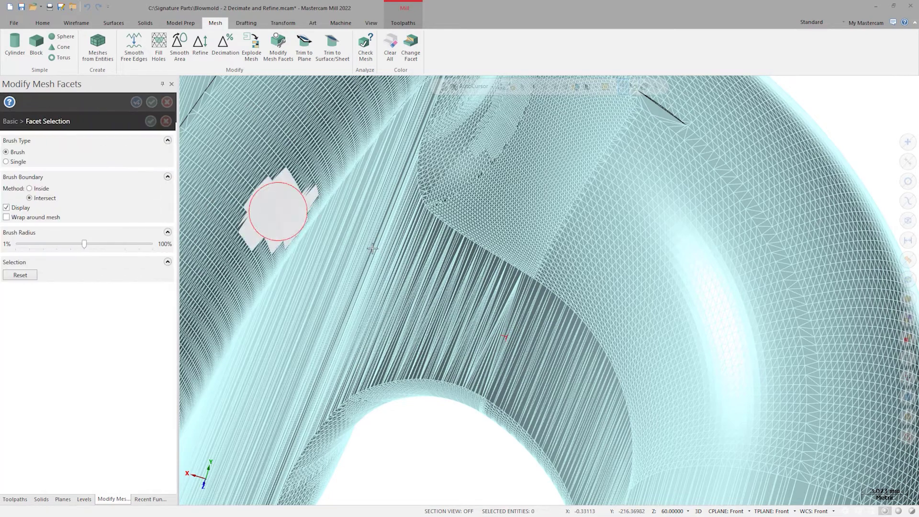
{"action": "scroll", "coordinate": [558, 343], "scroll_direction": "up", "scroll_amount": 6}
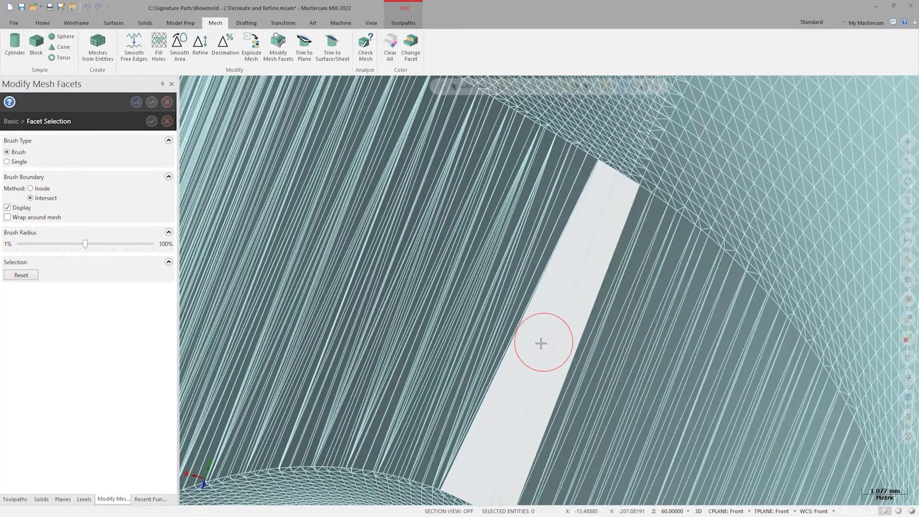
{"action": "left_click", "coordinate": [541, 343]}
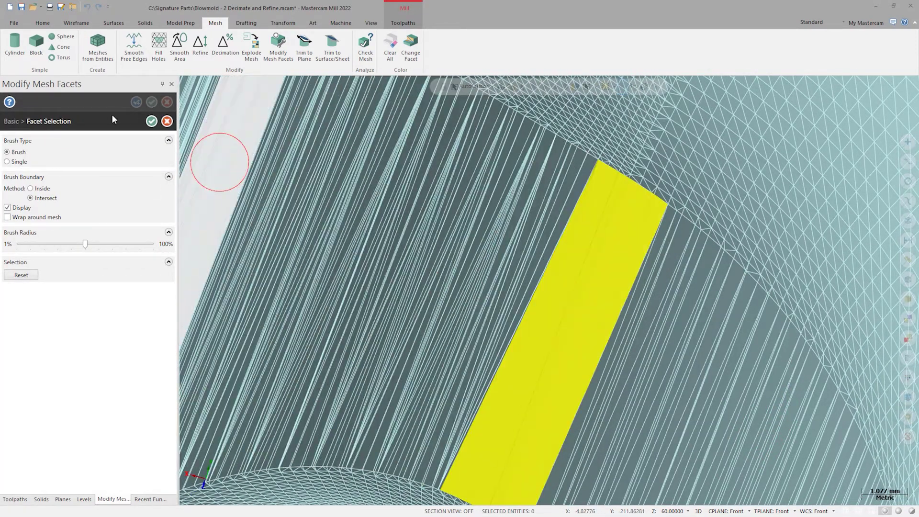
{"action": "left_click", "coordinate": [151, 121]}
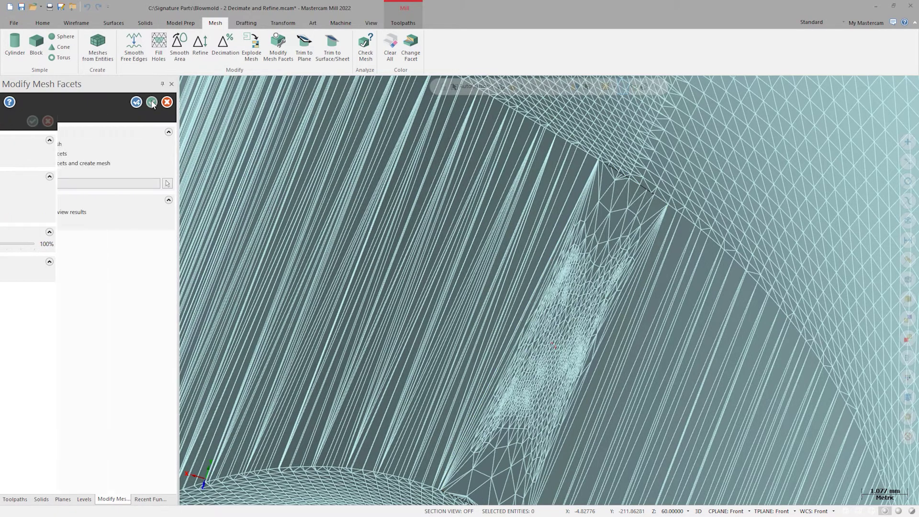
{"action": "left_click", "coordinate": [151, 101]}
{"action": "scroll", "coordinate": [263, 199], "scroll_direction": "down", "scroll_amount": 10}
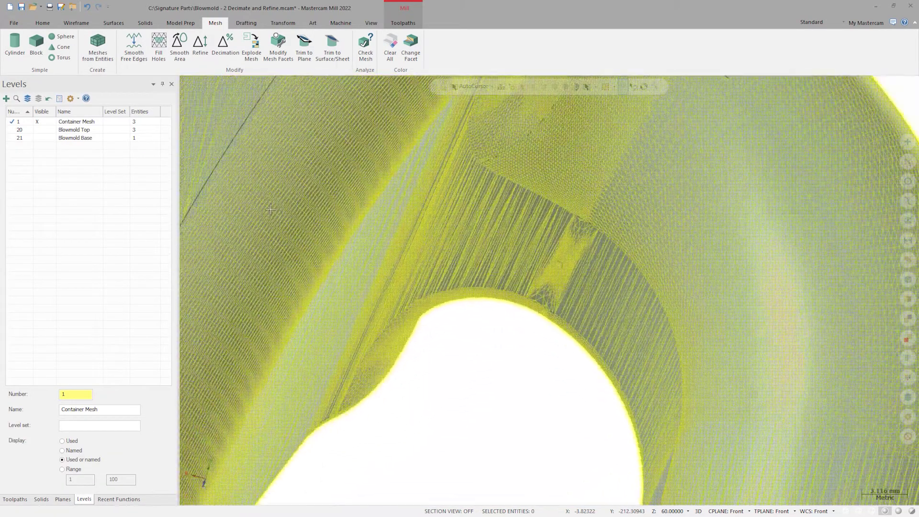
Fit the view, confirm Check Mesh finds no problems, and delete the two leftover points
{"action": "key", "text": "alt+F1"}
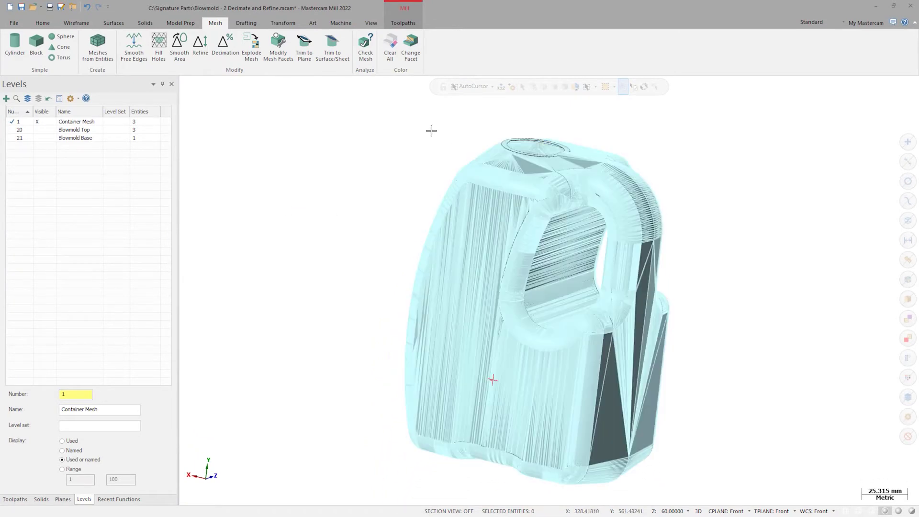
{"action": "left_click", "coordinate": [367, 48]}
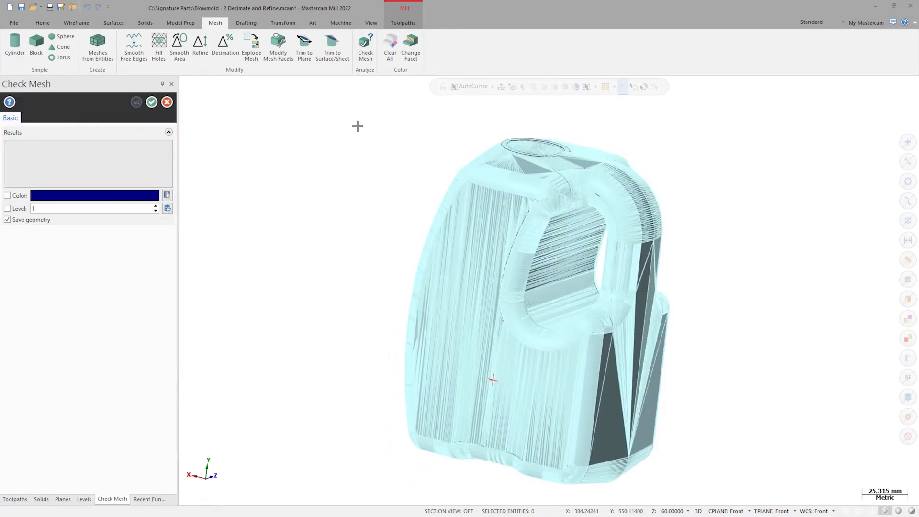
{"action": "left_click", "coordinate": [449, 232]}
{"action": "left_click", "coordinate": [152, 102]}
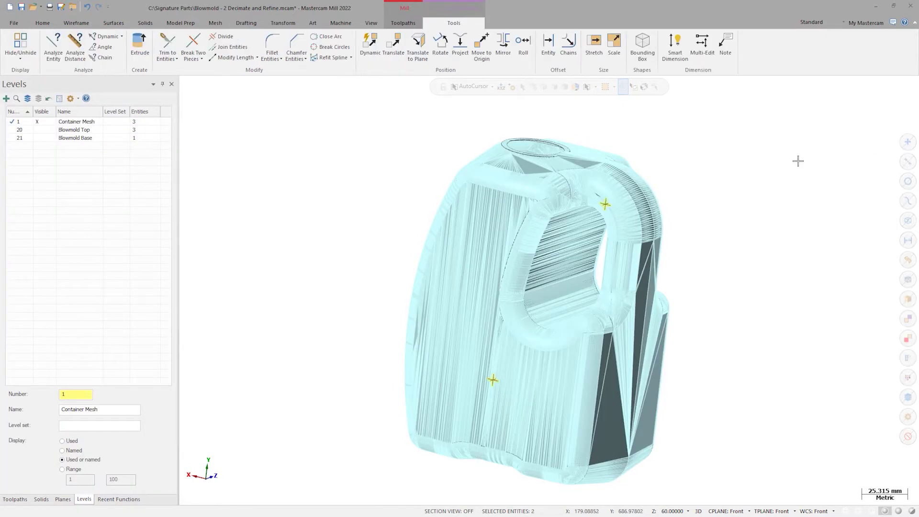
{"action": "key", "text": "Delete"}
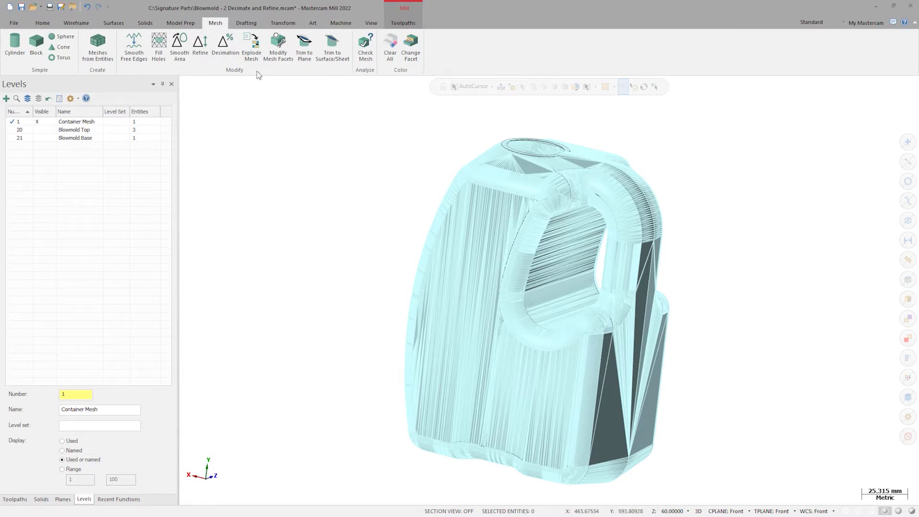
Start Decimation on the container mesh and select the Preservation angle value for editing
{"action": "left_click", "coordinate": [225, 47]}
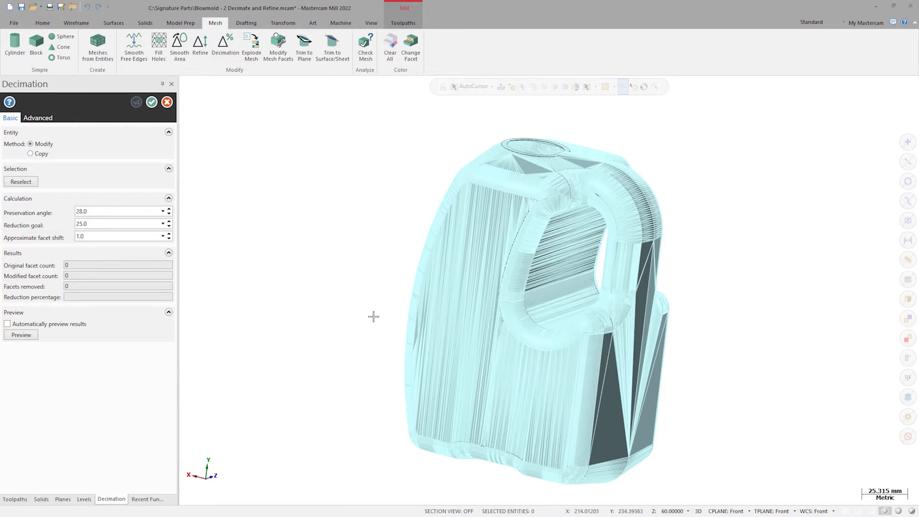
{"action": "left_click", "coordinate": [420, 352]}
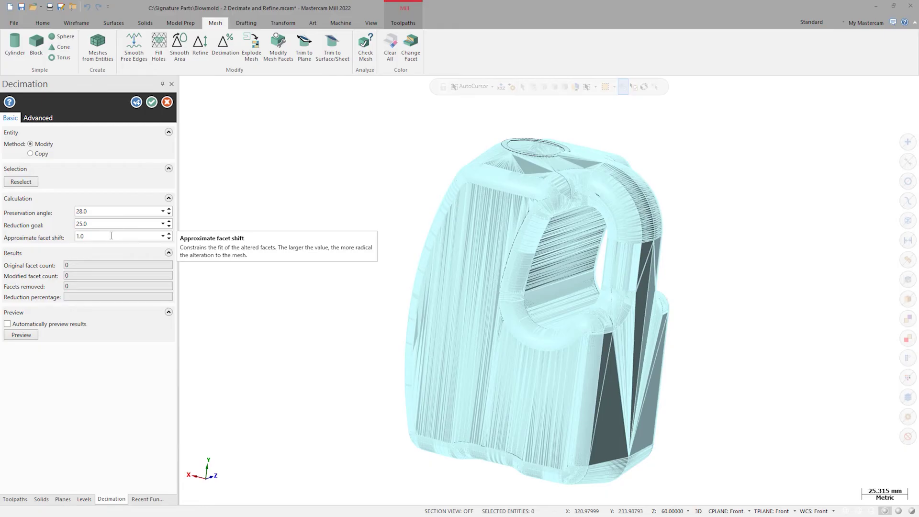
{"action": "double_click", "coordinate": [107, 209]}
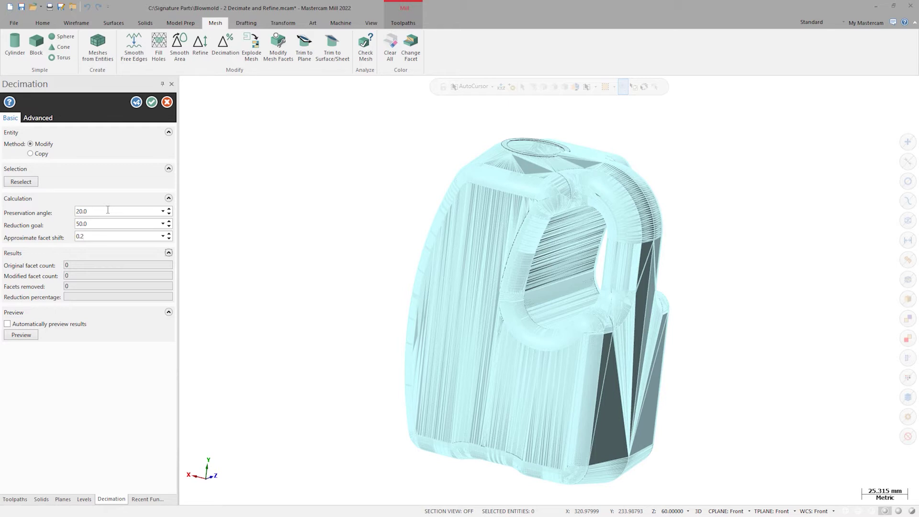
Preview the decimation with preservation angle 20, reduction goal 50 and facet shift 0.2
{"action": "left_click", "coordinate": [21, 335]}
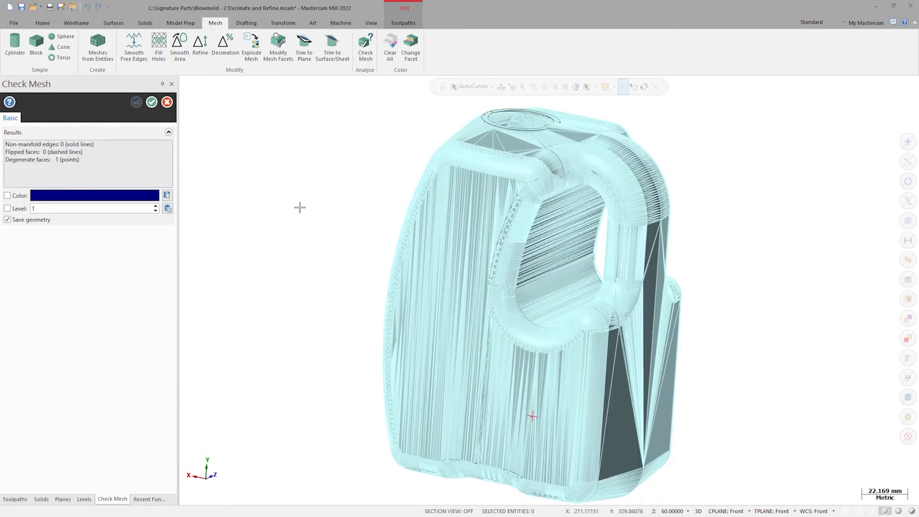
Close the Check Mesh results showing one degenerate face on the decimated mesh
{"action": "left_click", "coordinate": [151, 102]}
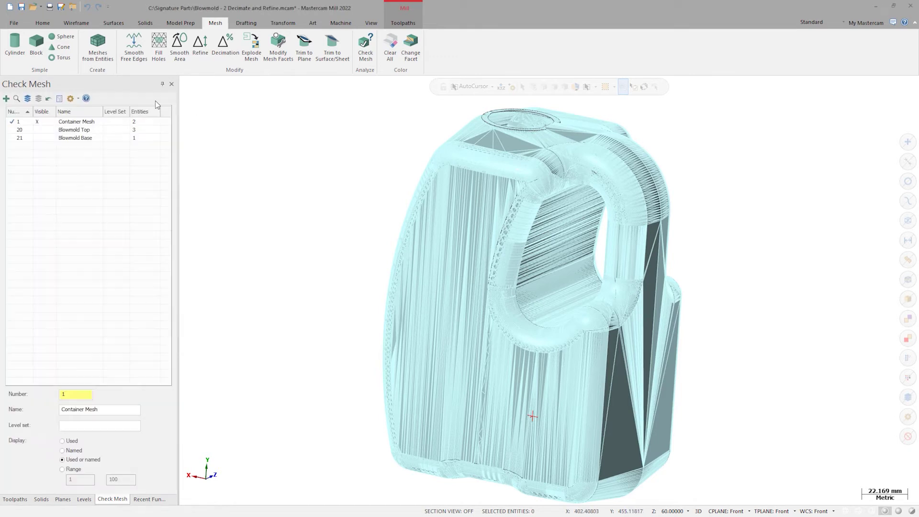
Repair the slanted band of degenerate facets with Modify Mesh Facets, then fit the carton in view
{"action": "left_click", "coordinate": [279, 45]}
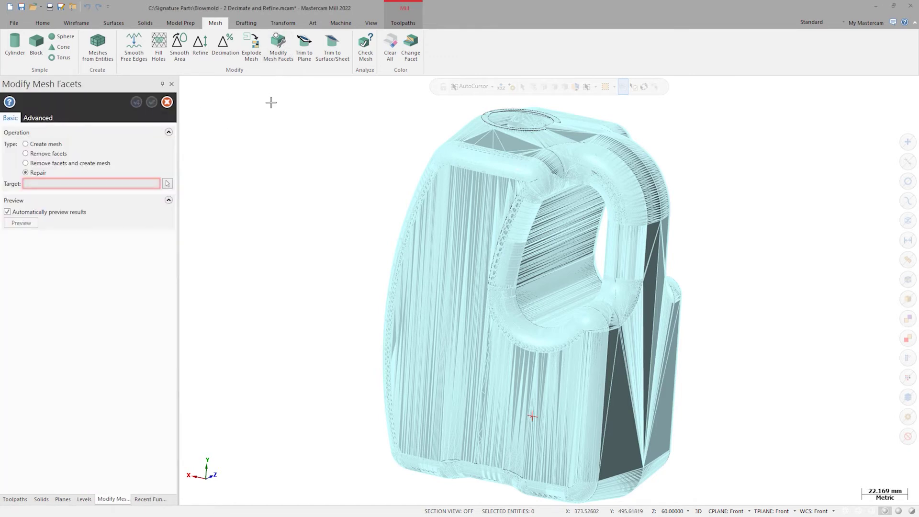
{"action": "left_click", "coordinate": [168, 183]}
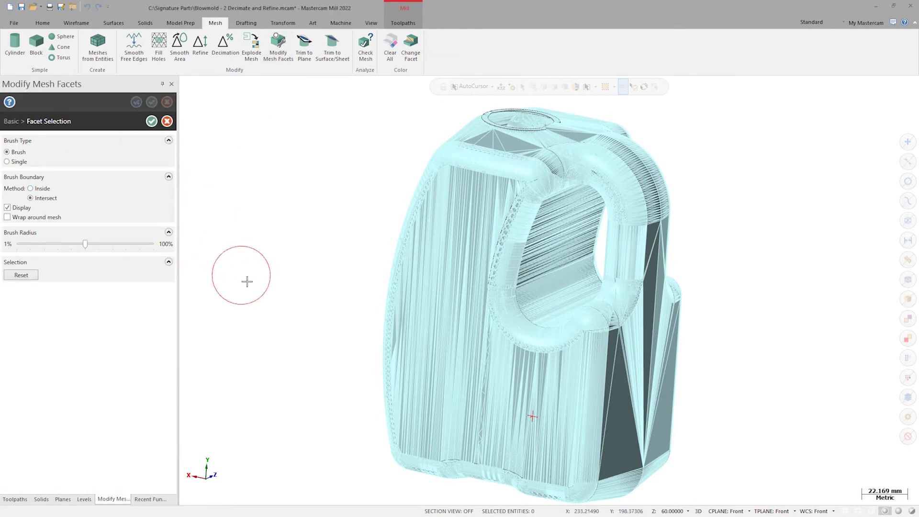
{"action": "scroll", "coordinate": [565, 378], "scroll_direction": "up", "scroll_amount": 8}
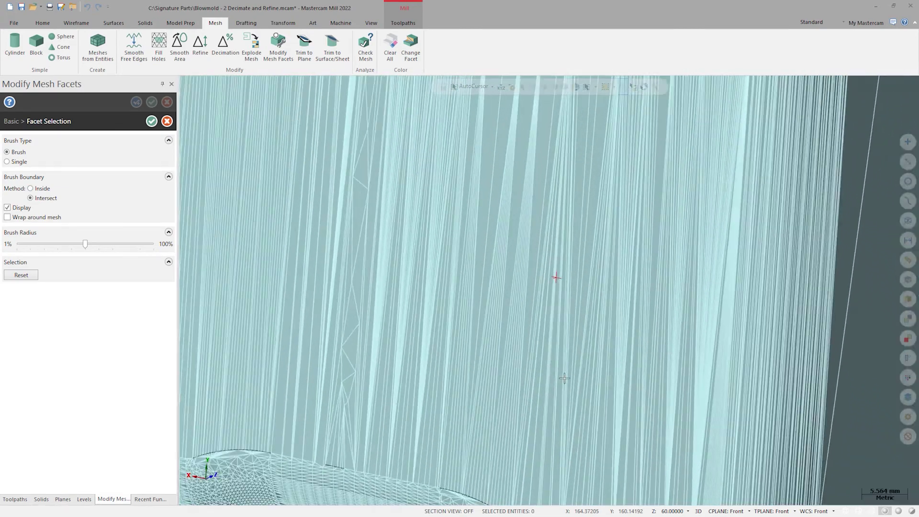
{"action": "scroll", "coordinate": [565, 378], "scroll_direction": "up", "scroll_amount": 4}
{"action": "left_click", "coordinate": [558, 254]}
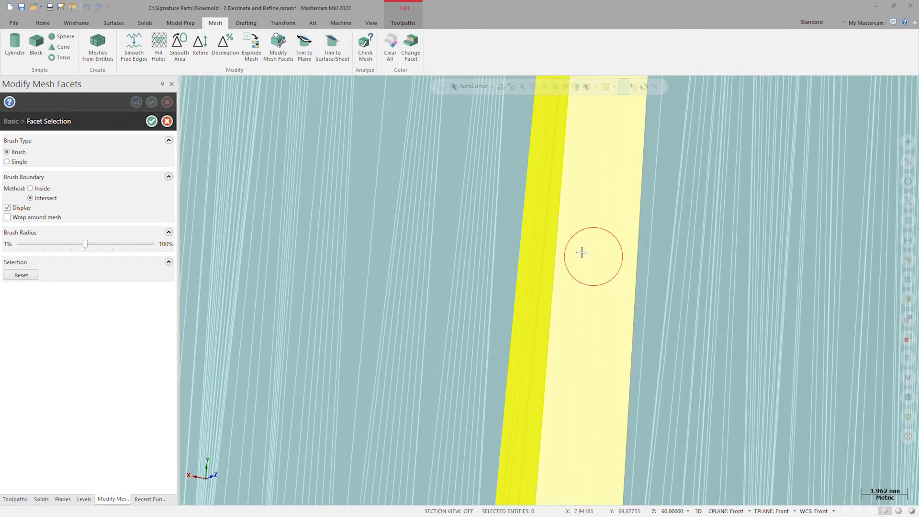
{"action": "left_click", "coordinate": [151, 122]}
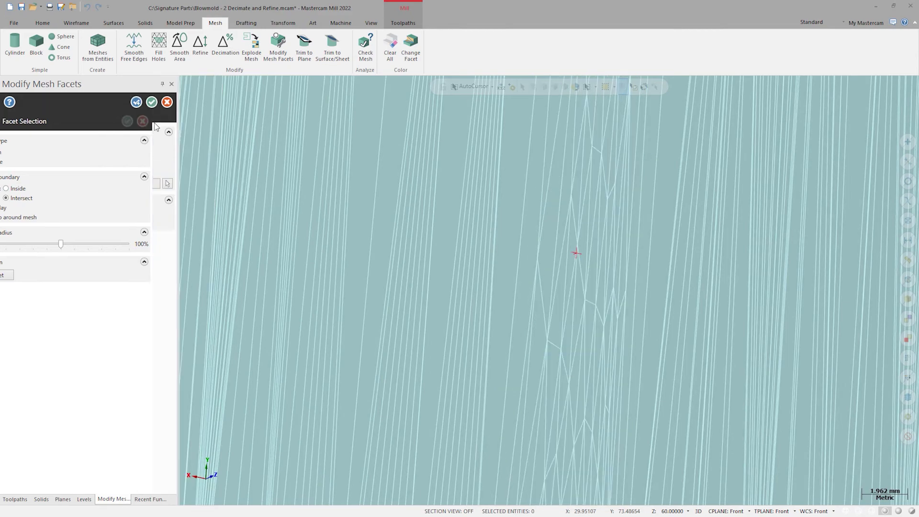
{"action": "left_click", "coordinate": [151, 102]}
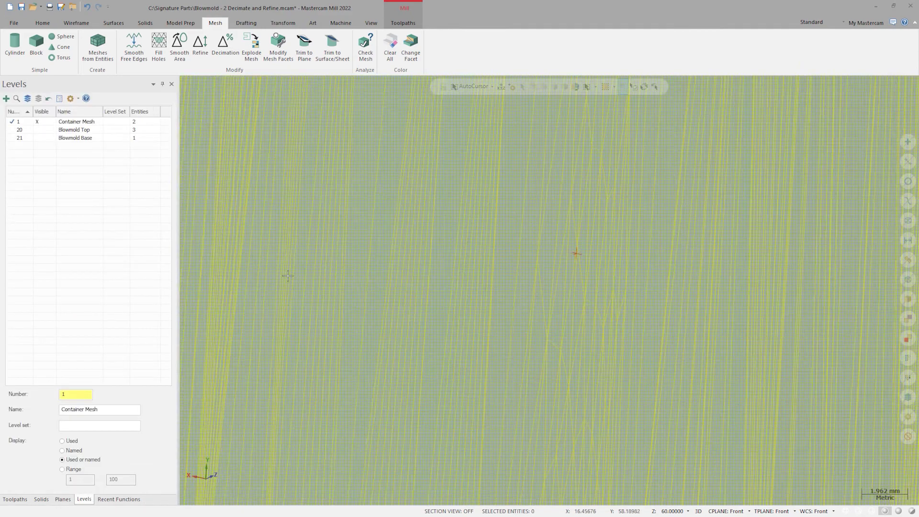
{"action": "scroll", "coordinate": [287, 276], "scroll_direction": "down", "scroll_amount": 10}
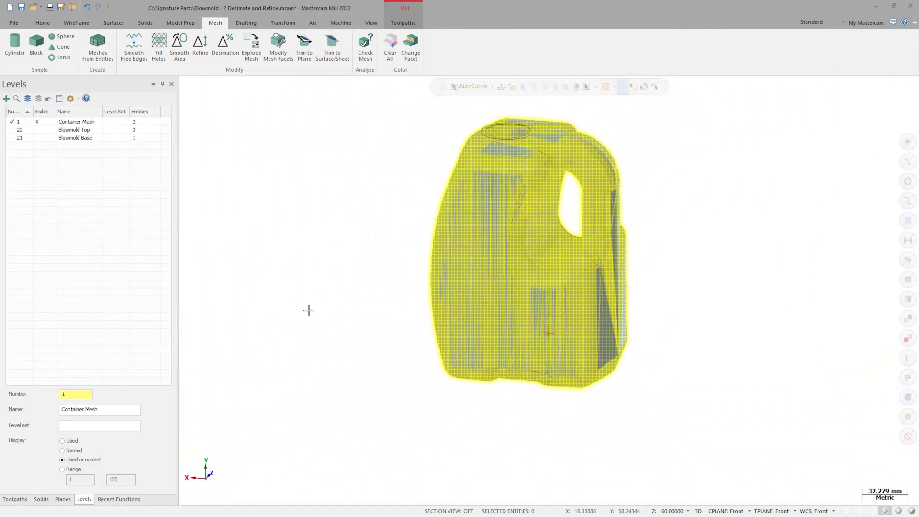
{"action": "key", "text": "alt+Up"}
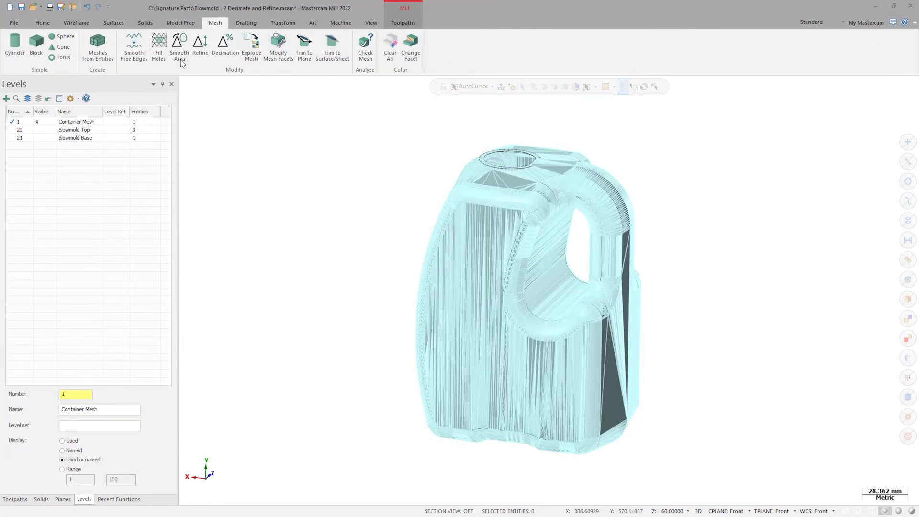
Preview an isotropic refine of the carton mesh at 5.0 preservation angle and 15.0 average edge length
{"action": "left_click", "coordinate": [203, 48]}
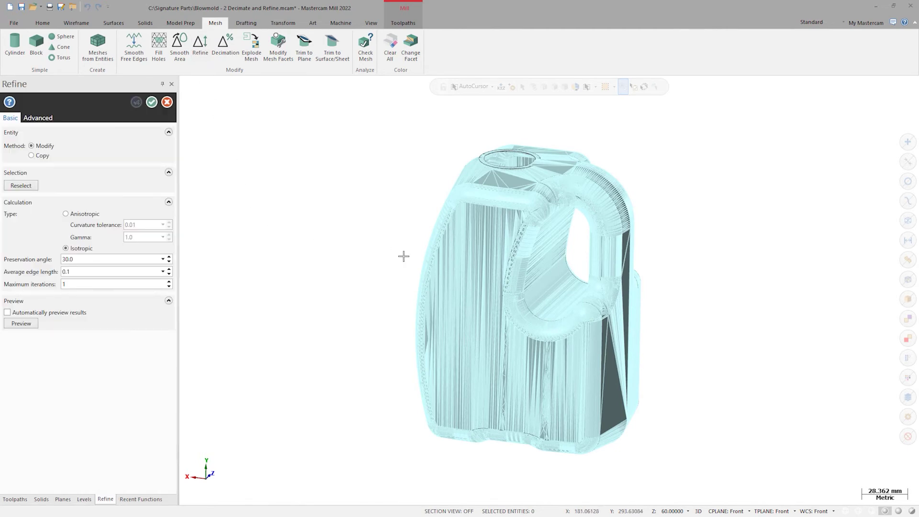
{"action": "left_click", "coordinate": [435, 279]}
{"action": "double_click", "coordinate": [90, 273]}
{"action": "type", "text": "15.0"}
{"action": "left_click", "coordinate": [22, 326]}
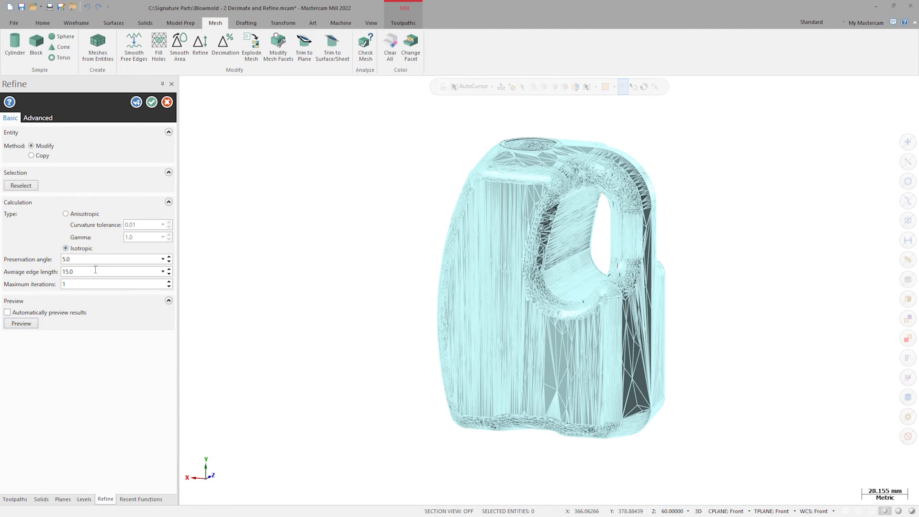
Change the Refine values to a 1.0 preservation angle and 10.0 average edge length
{"action": "double_click", "coordinate": [65, 260]}
{"action": "type", "text": "10"}
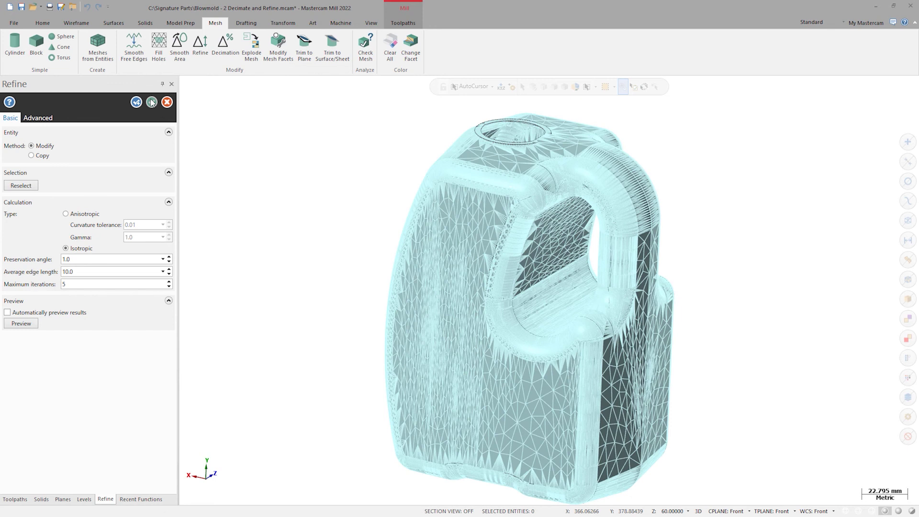
Apply the refinement, leaving the Container Mesh level holding one entity
{"action": "left_click", "coordinate": [151, 102]}
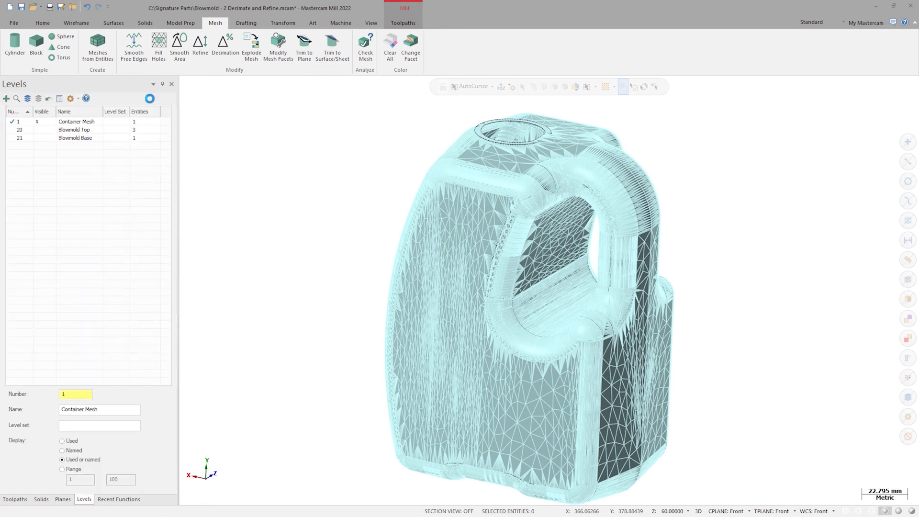